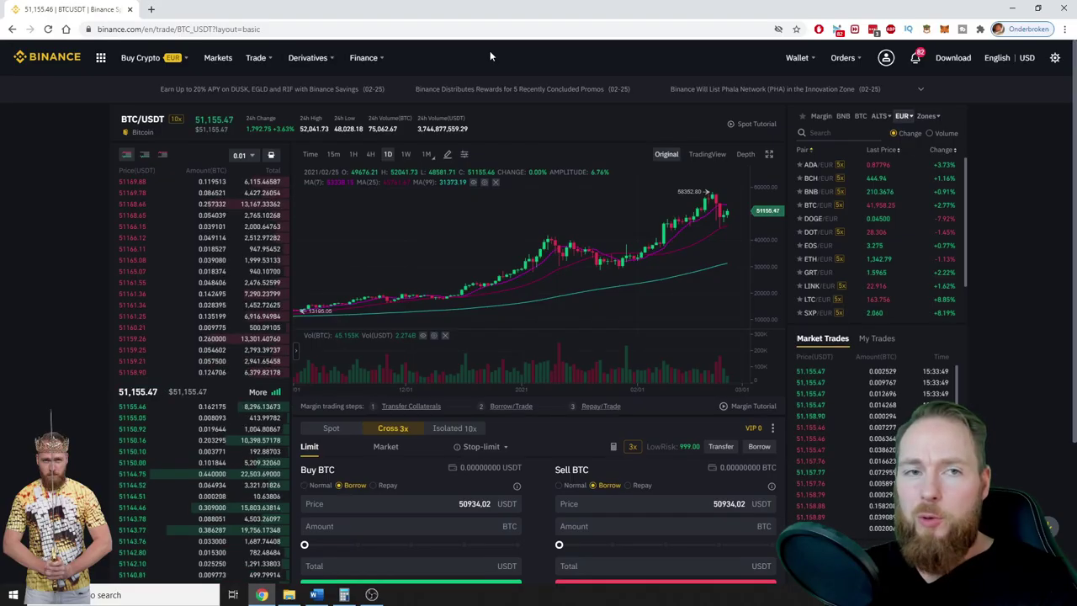
# Switch to the Classic trading view and open the OMG/USDT pair by searching 'omg'
pyautogui.moveTo(269, 63)
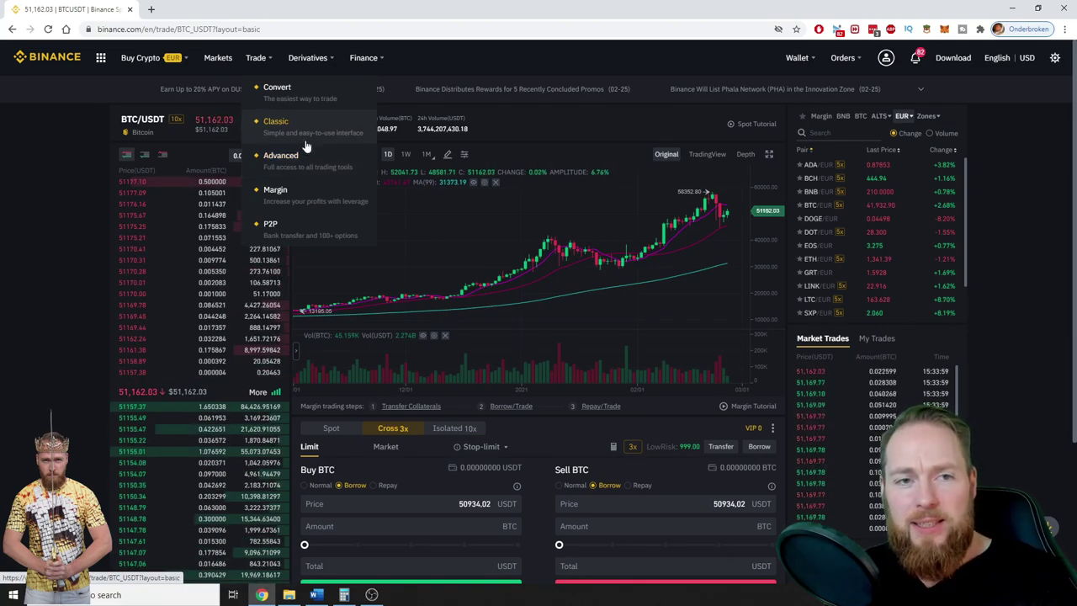
pyautogui.click(317, 134)
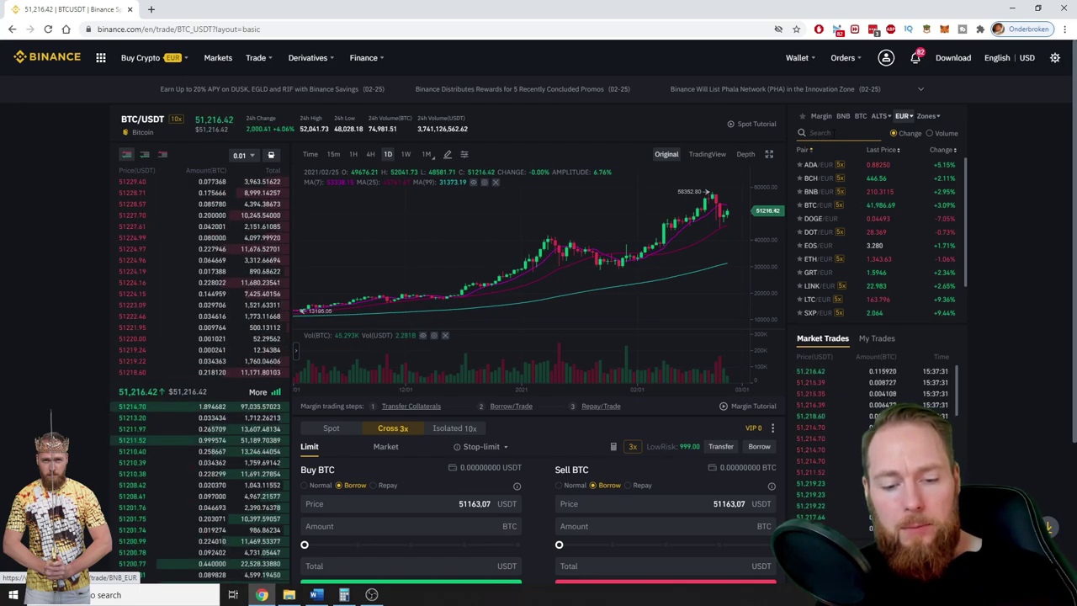
pyautogui.write('omg')
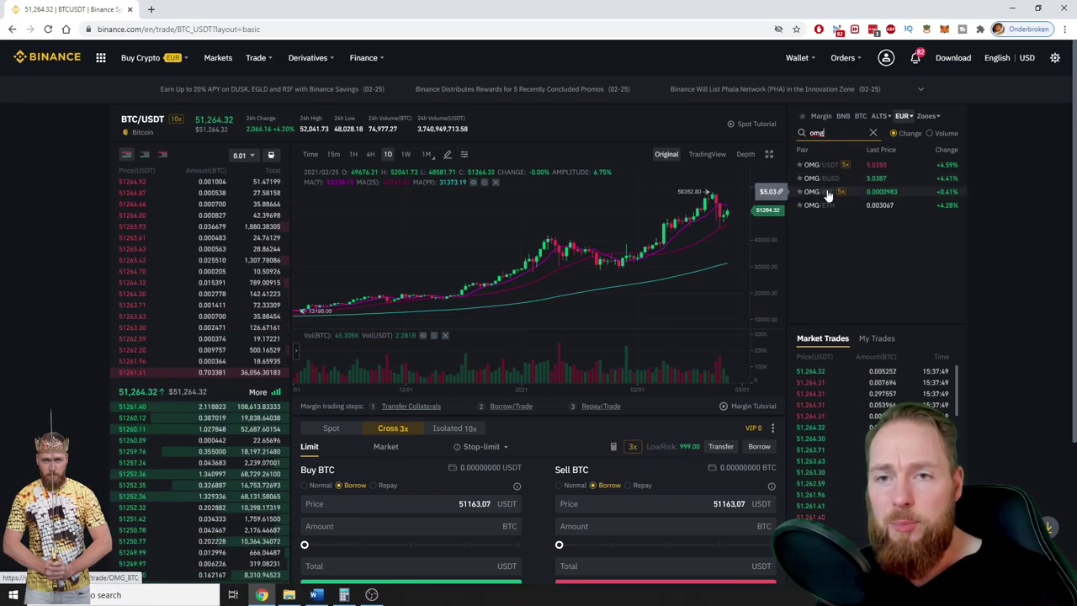
pyautogui.click(812, 165)
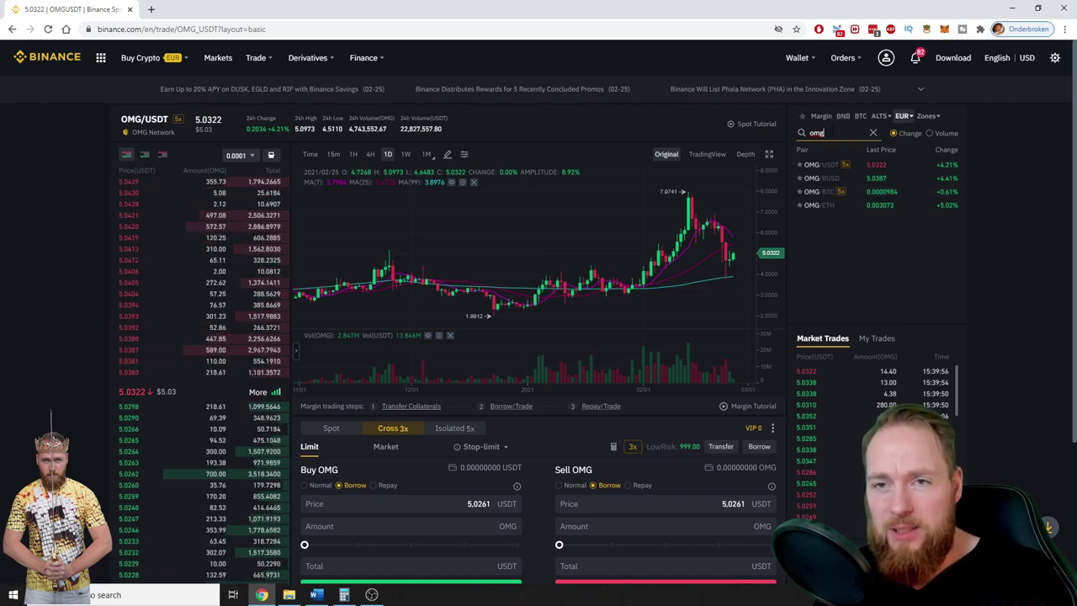
pyautogui.doubleClick(803, 133)
pyautogui.write('uft')
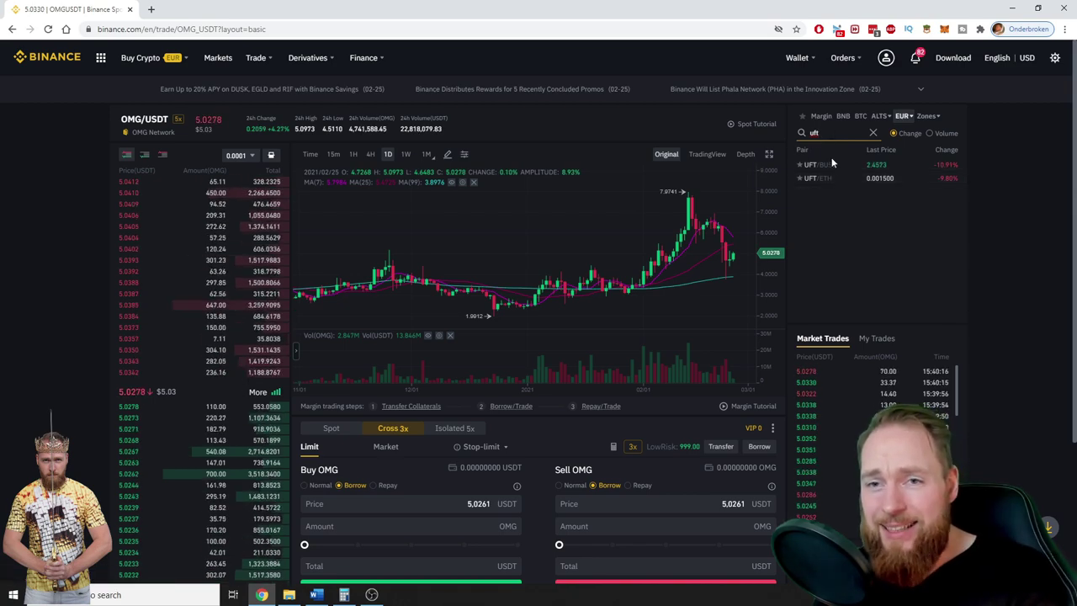
pyautogui.press('BackSpace')
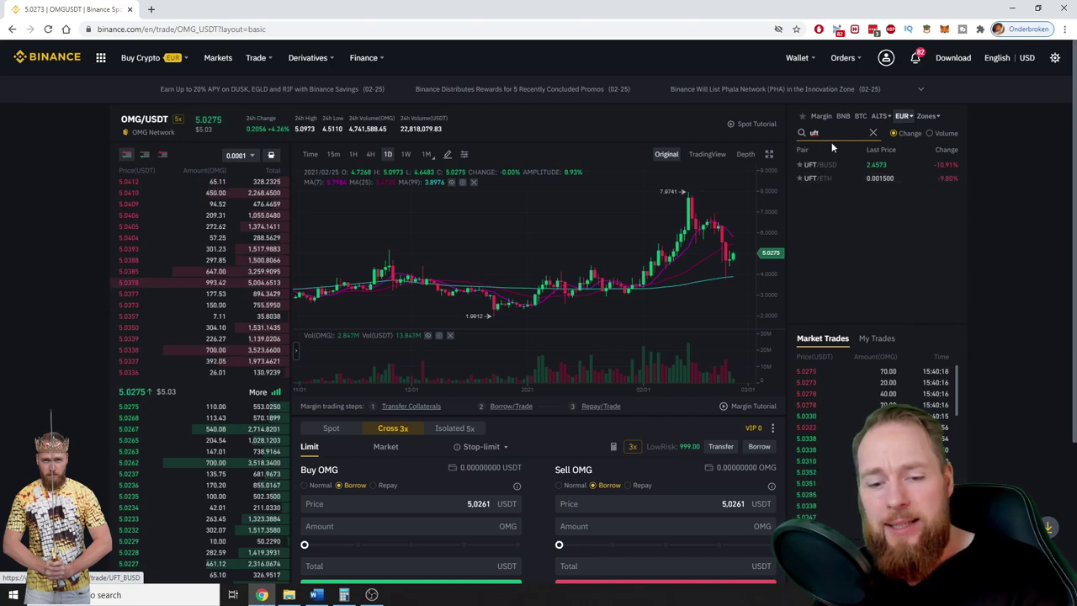
pyautogui.press('BackSpace')
pyautogui.press('BackSpace')
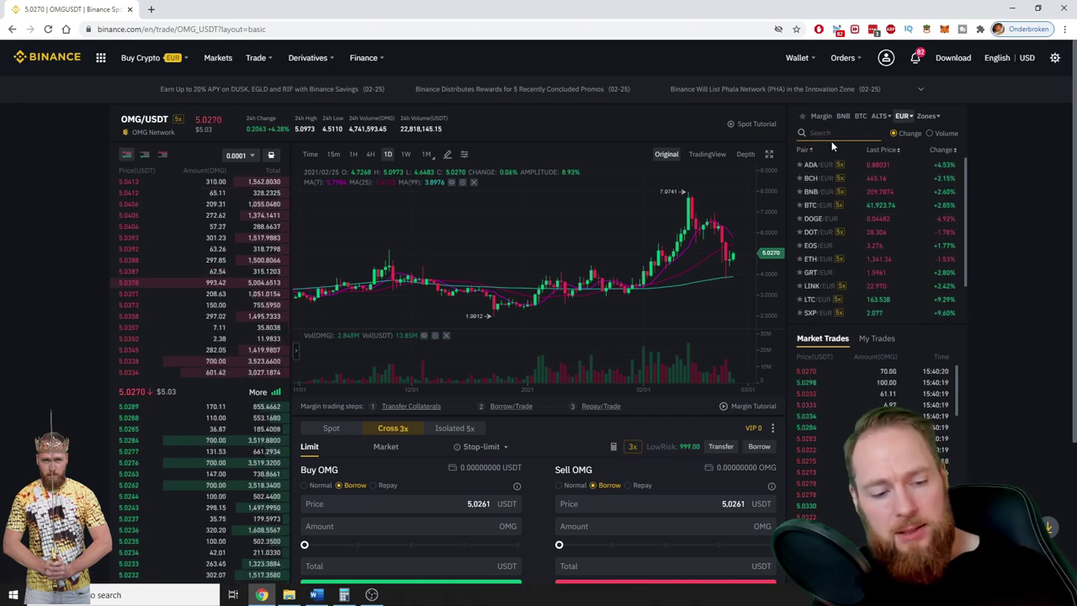
pyautogui.write('omg')
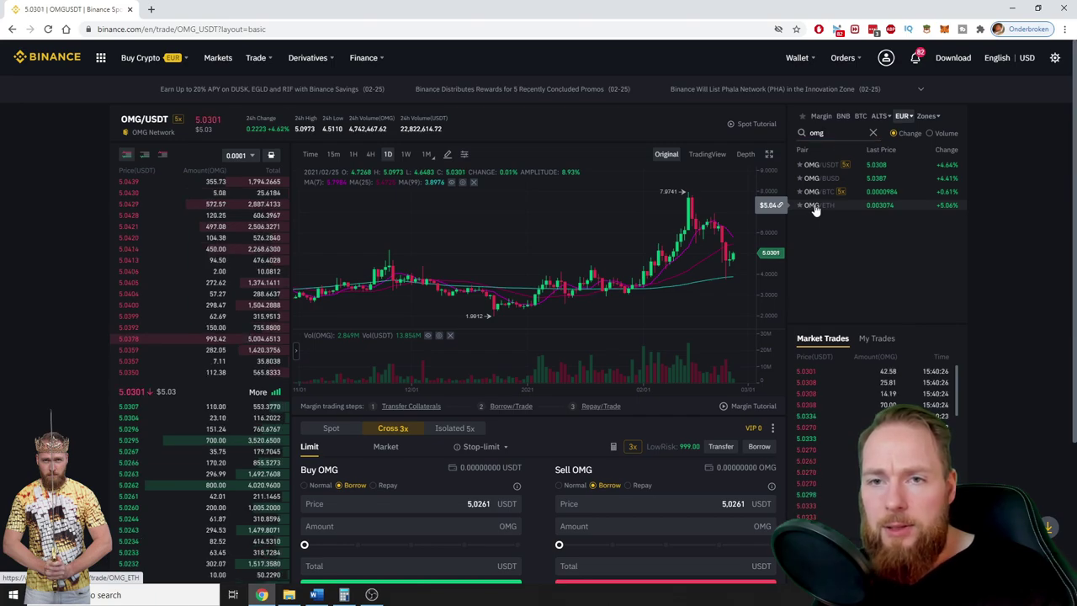
# Open the OMG/ETH market, try a full-balance market sell amount, then return to Limit
pyautogui.click(813, 206)
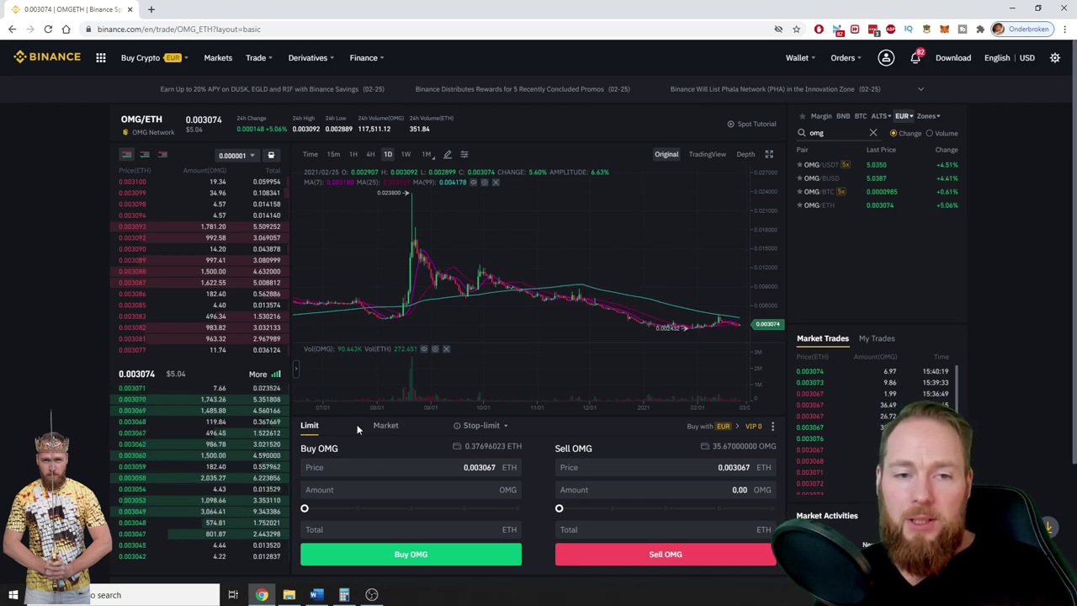
pyautogui.click(381, 429)
pyautogui.click(689, 490)
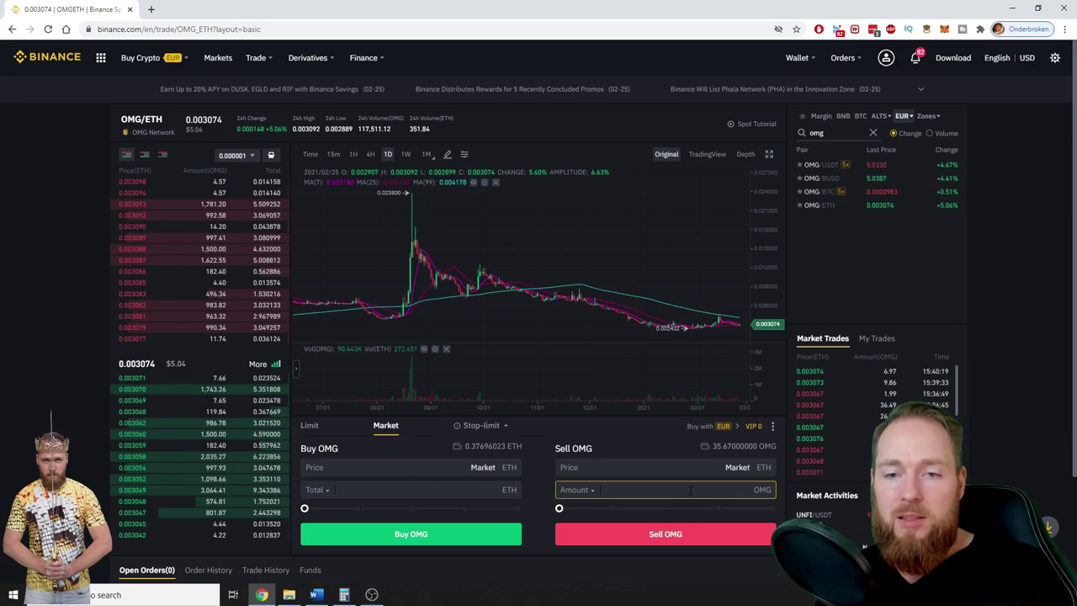
pyautogui.moveTo(558, 508); pyautogui.dragTo(789, 512)
pyautogui.click(309, 425)
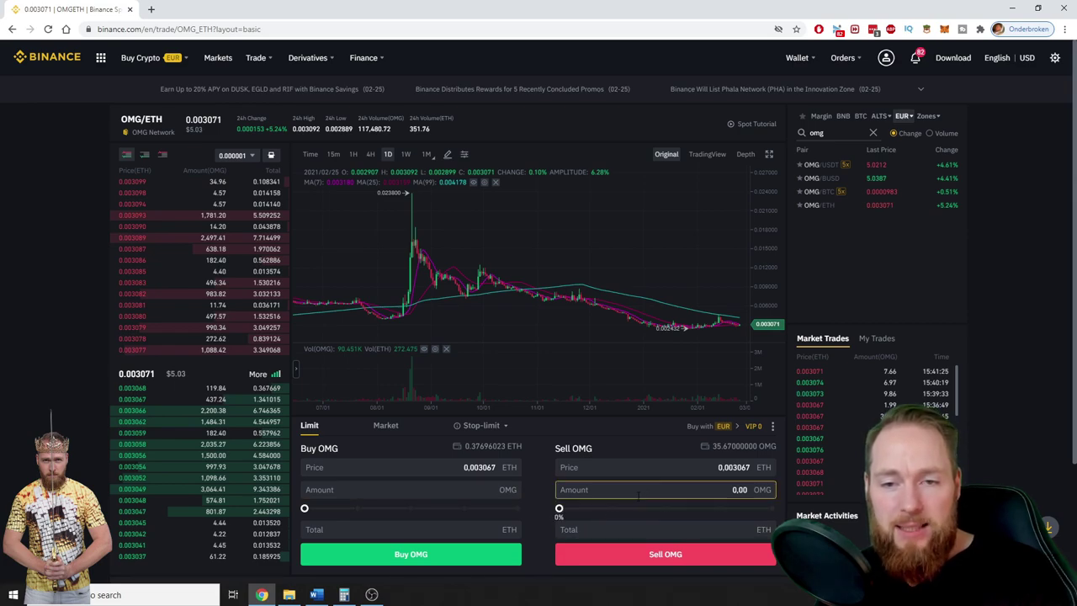
# Edit the Sell OMG limit price to 0.005 ETH
pyautogui.click(724, 467)
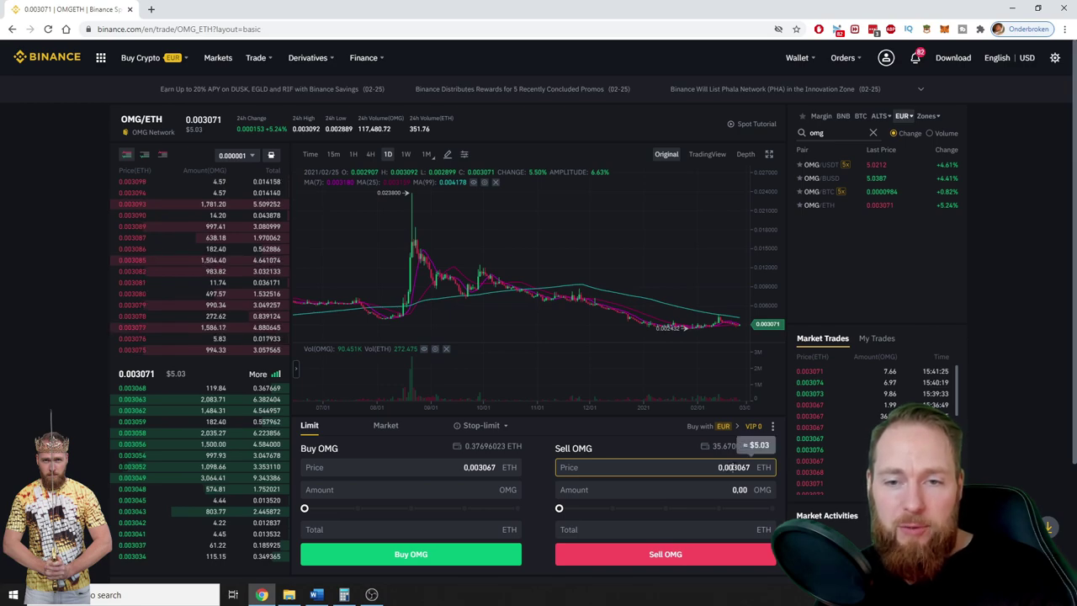
pyautogui.moveTo(733, 466); pyautogui.dragTo(750, 467)
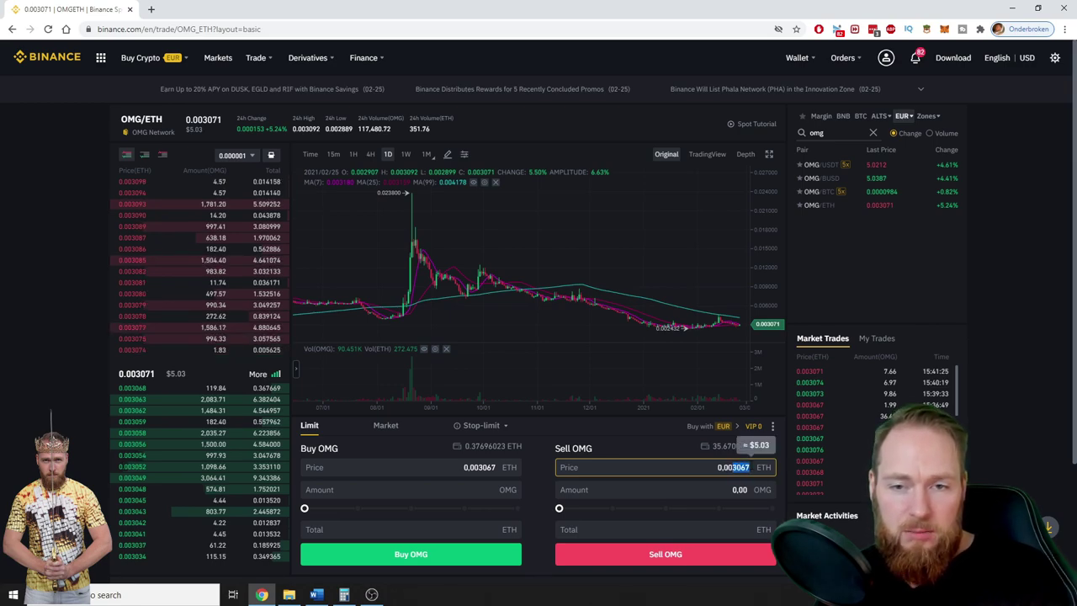
pyautogui.write('4')
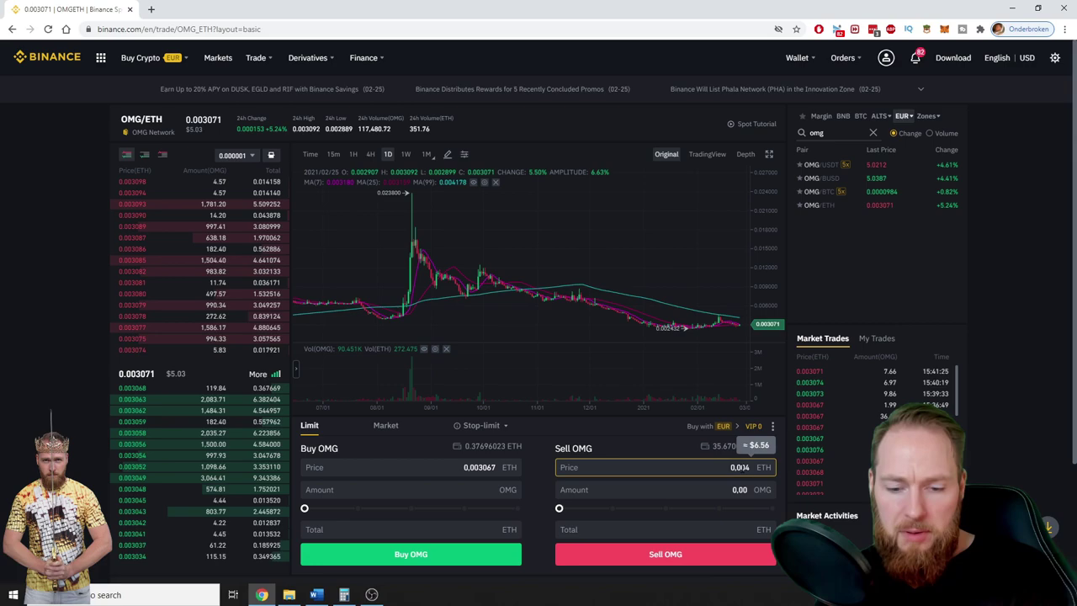
pyautogui.press('BackSpace')
pyautogui.write('5')
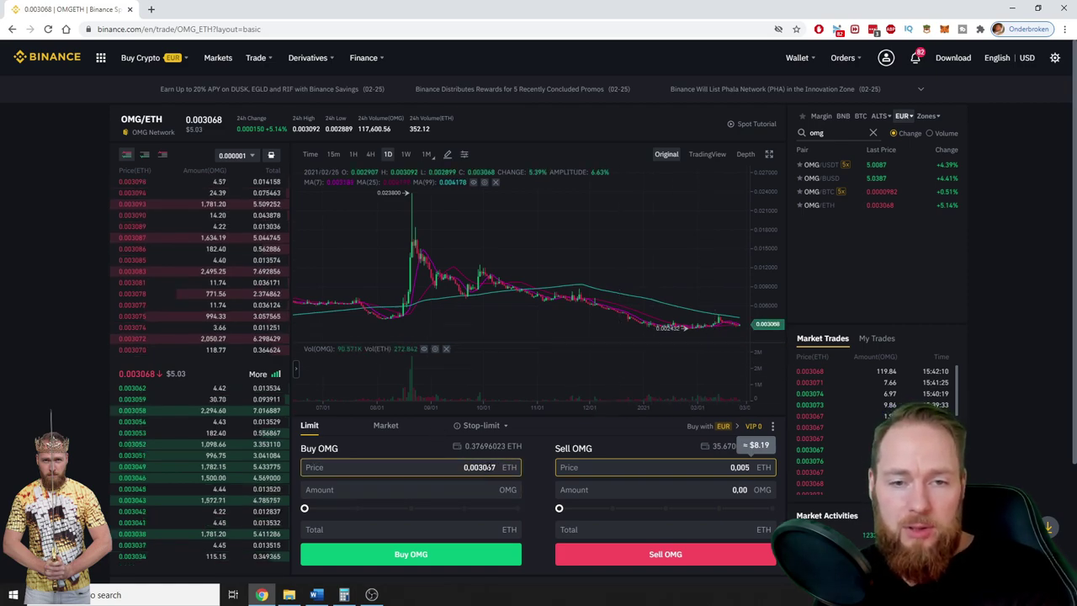
# Market-sell 7.13 OMG for ETH, sliding the sell amount down before submitting
pyautogui.click(386, 429)
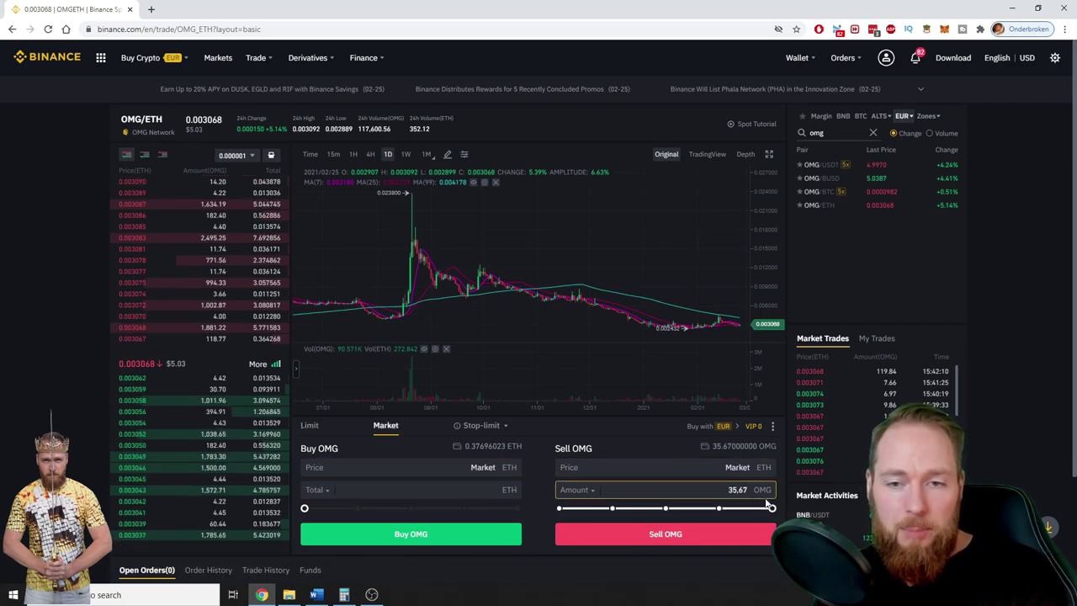
pyautogui.moveTo(772, 508); pyautogui.dragTo(665, 509)
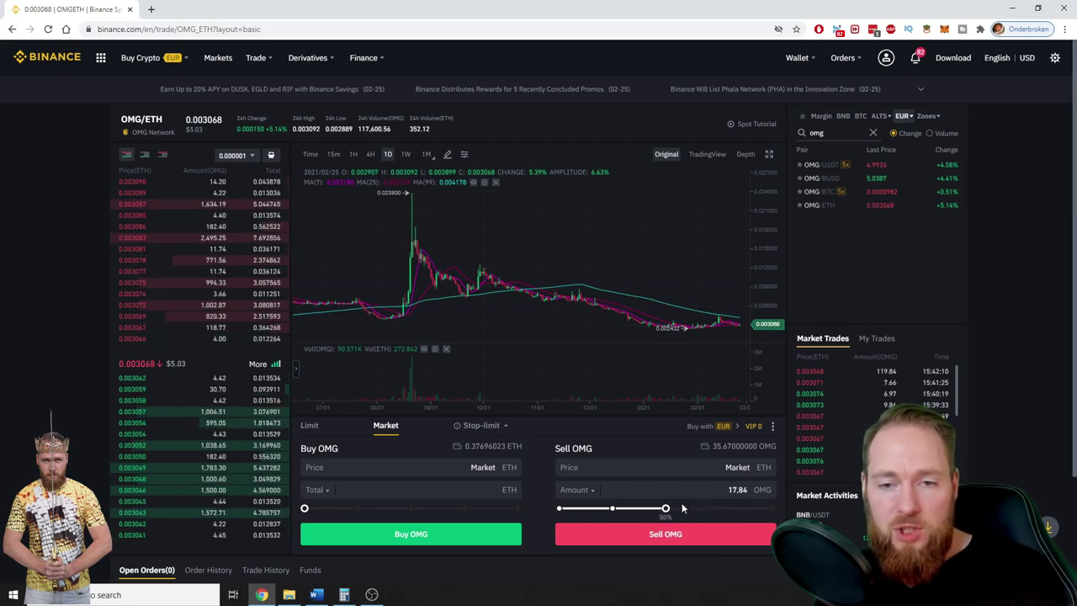
pyautogui.moveTo(664, 508); pyautogui.dragTo(601, 509)
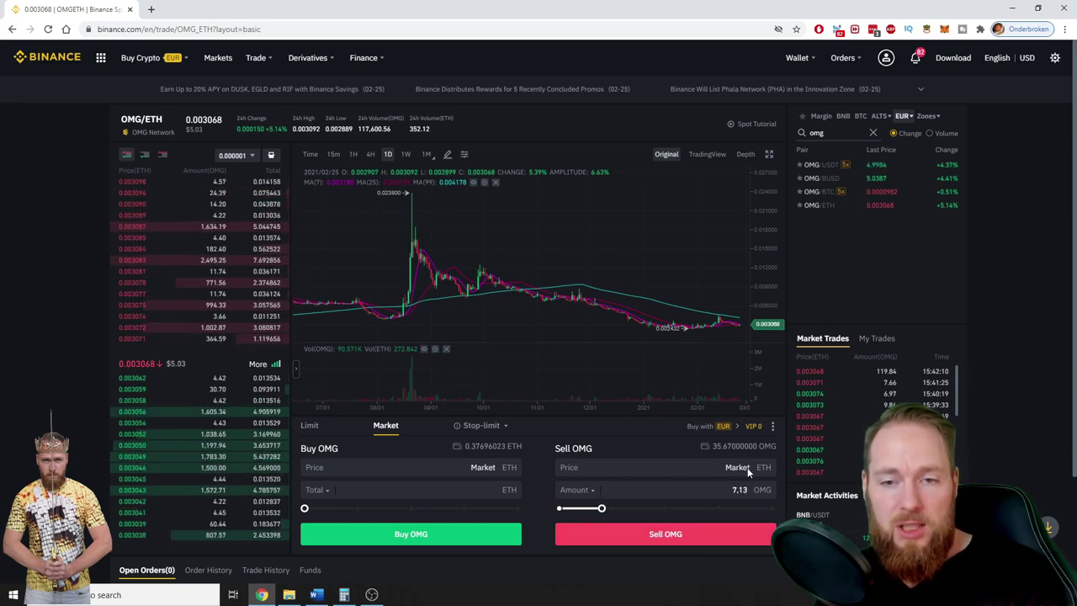
pyautogui.click(652, 535)
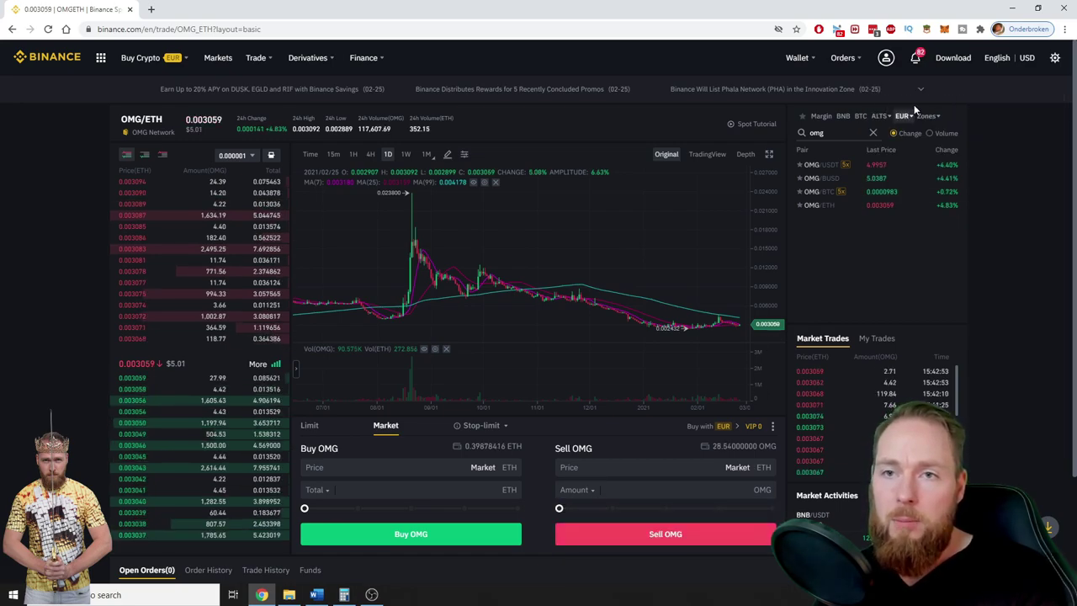
# Place a Limit sell of the full 28.54 OMG balance at 0.004 ETH
pyautogui.scroll(-2, 667, 304)
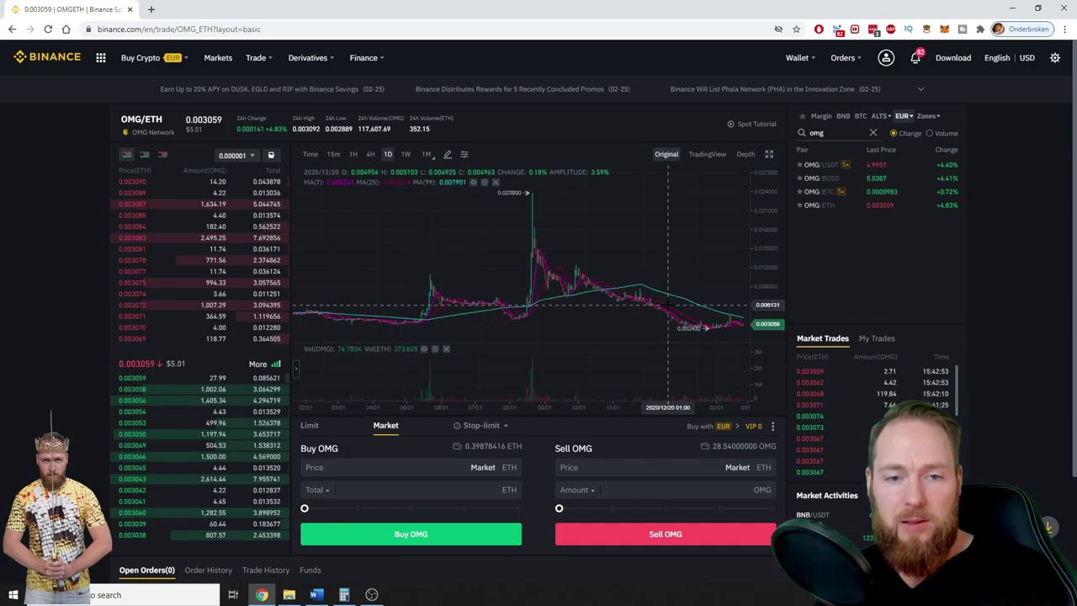
pyautogui.scroll(3, 667, 304)
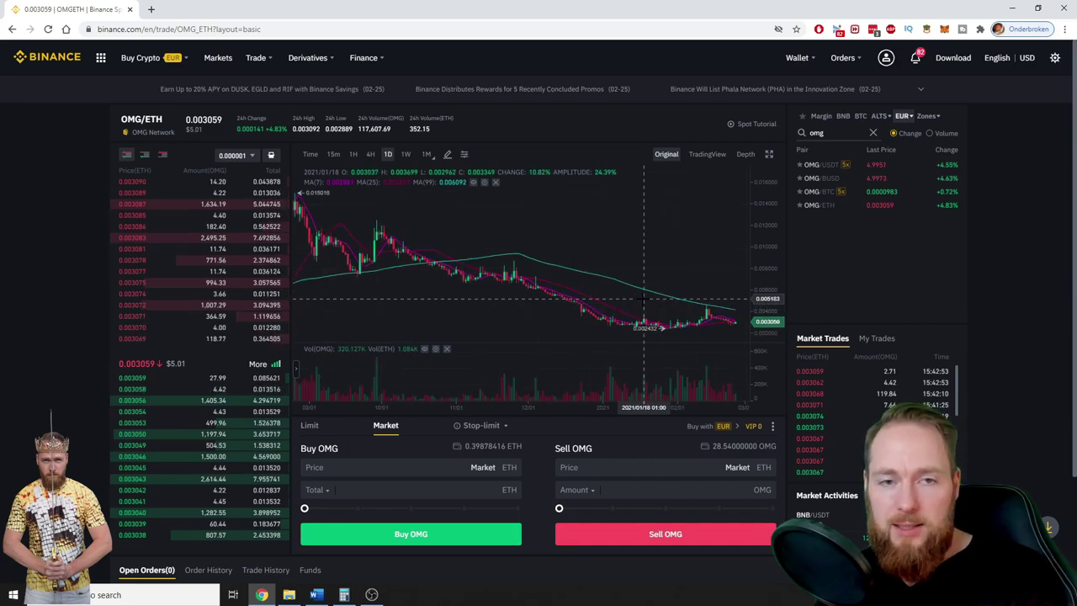
pyautogui.scroll(-3, 643, 298)
pyautogui.click(309, 425)
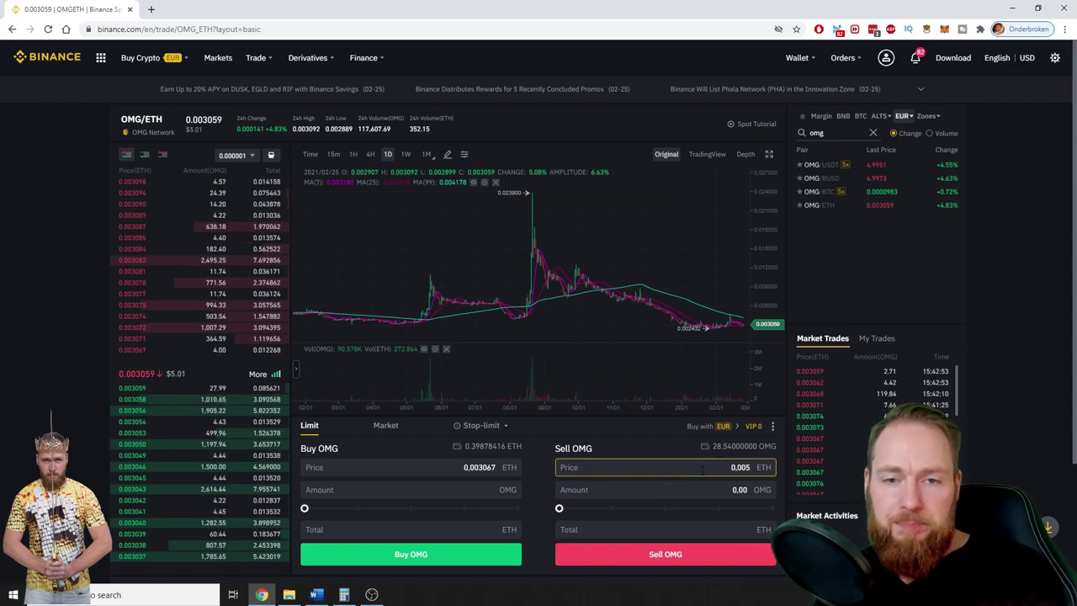
pyautogui.click(745, 468)
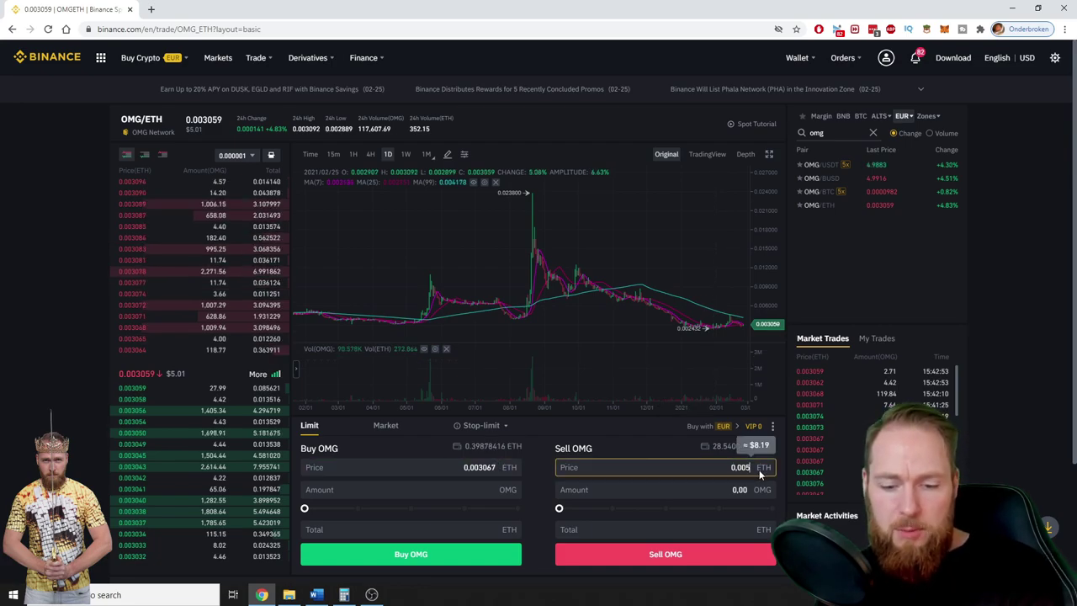
pyautogui.write('4')
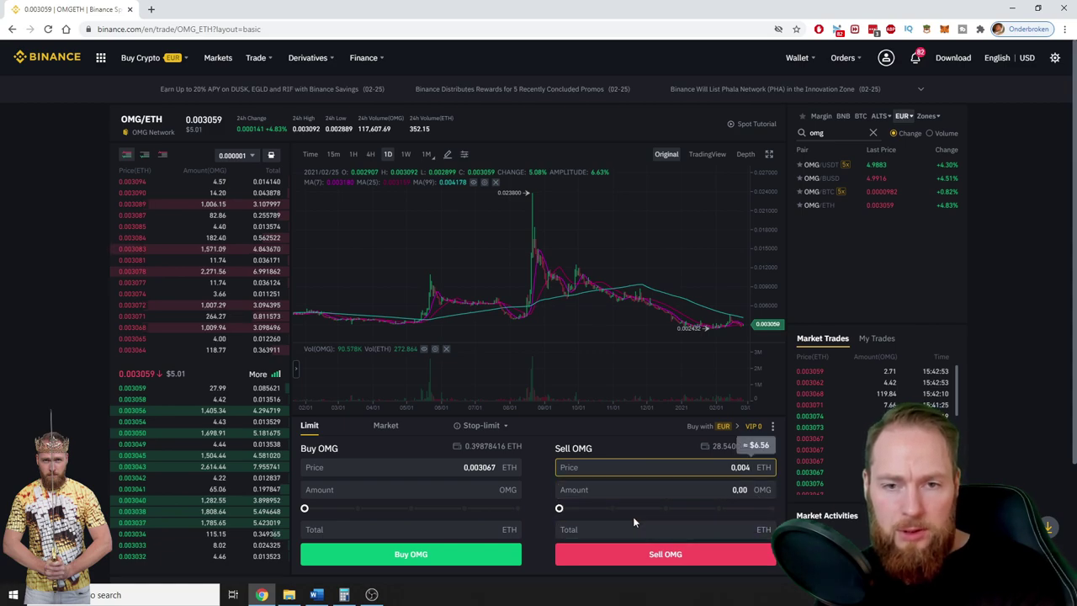
pyautogui.moveTo(560, 507); pyautogui.dragTo(771, 508)
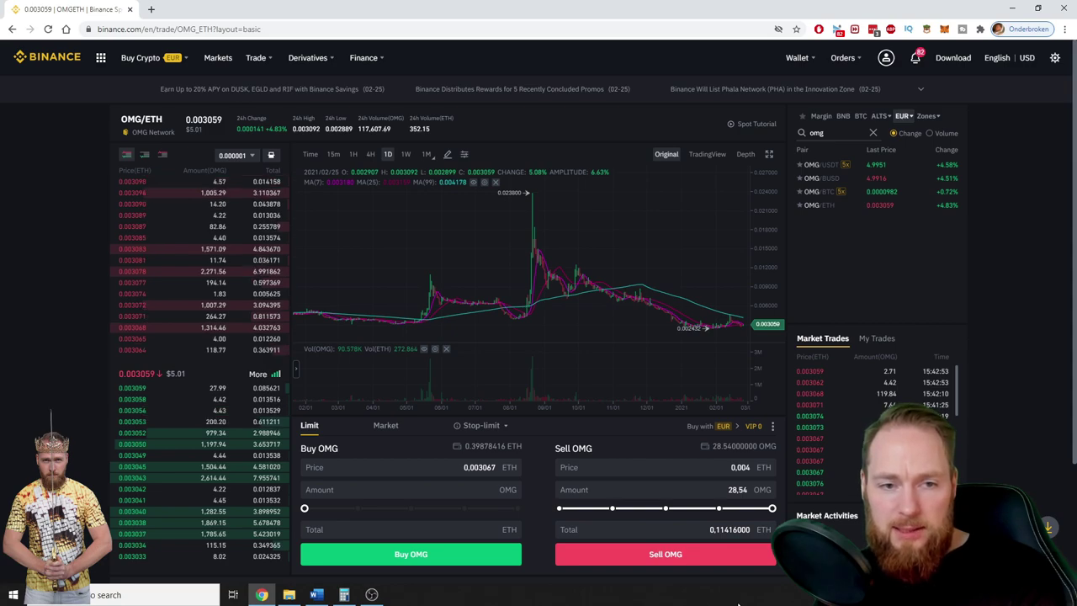
pyautogui.click(680, 559)
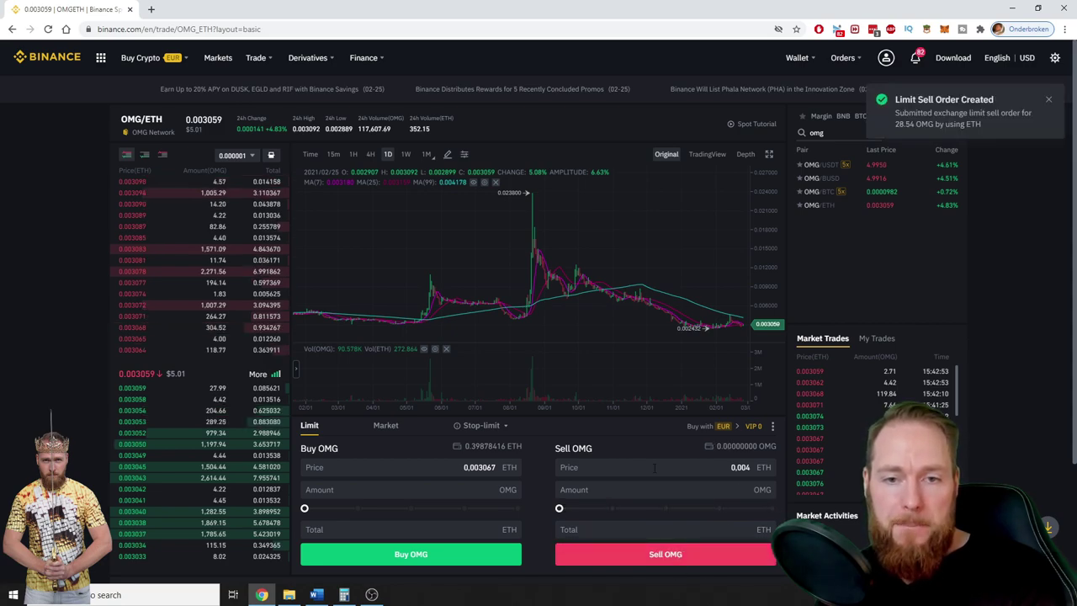
pyautogui.moveTo(929, 116)
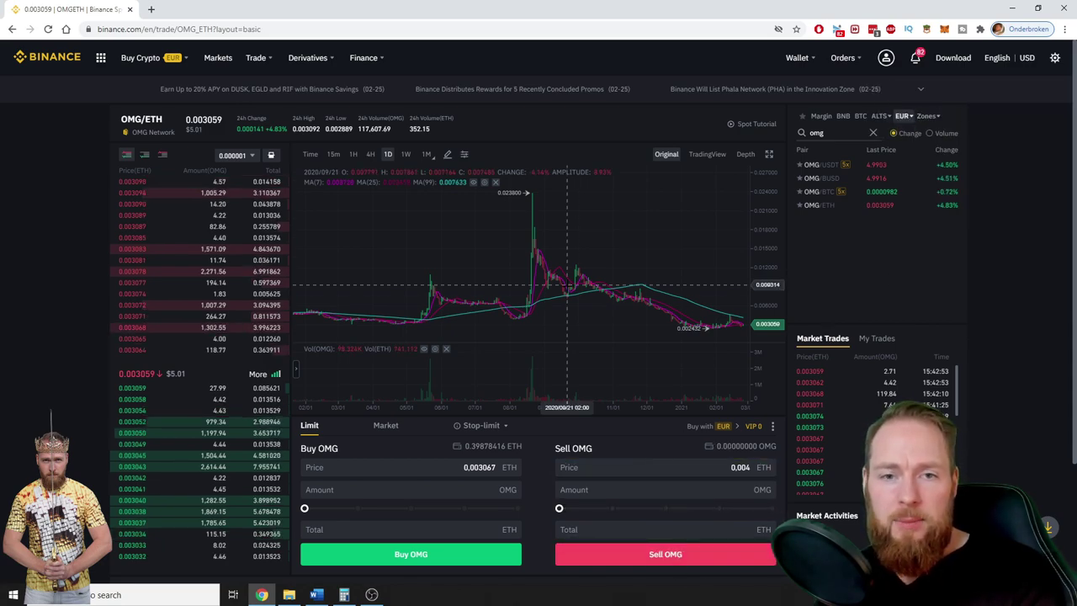
pyautogui.scroll(-3, 951, 312)
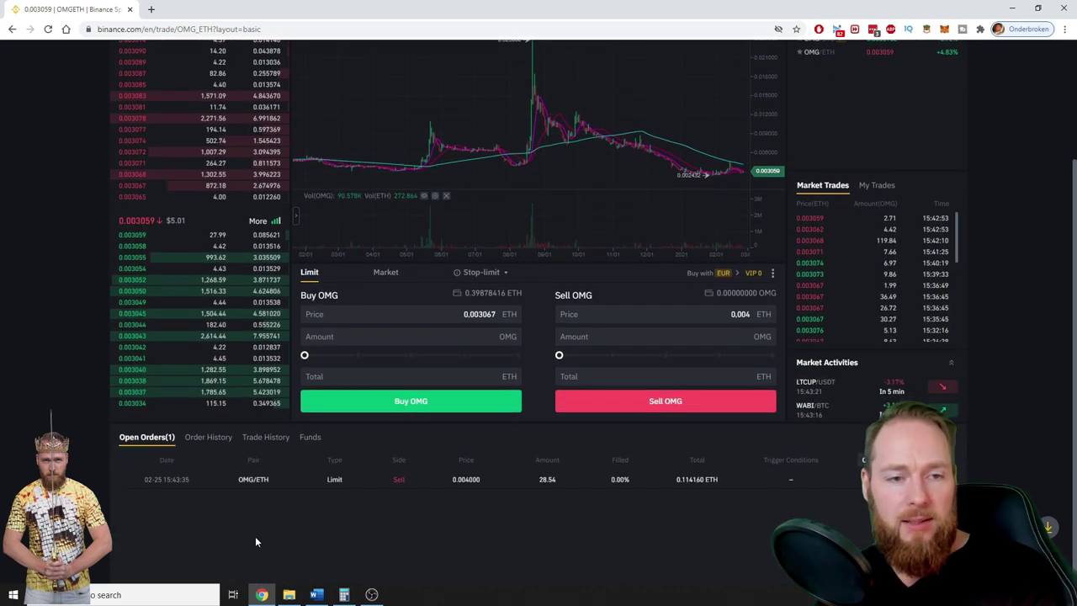
pyautogui.click(210, 438)
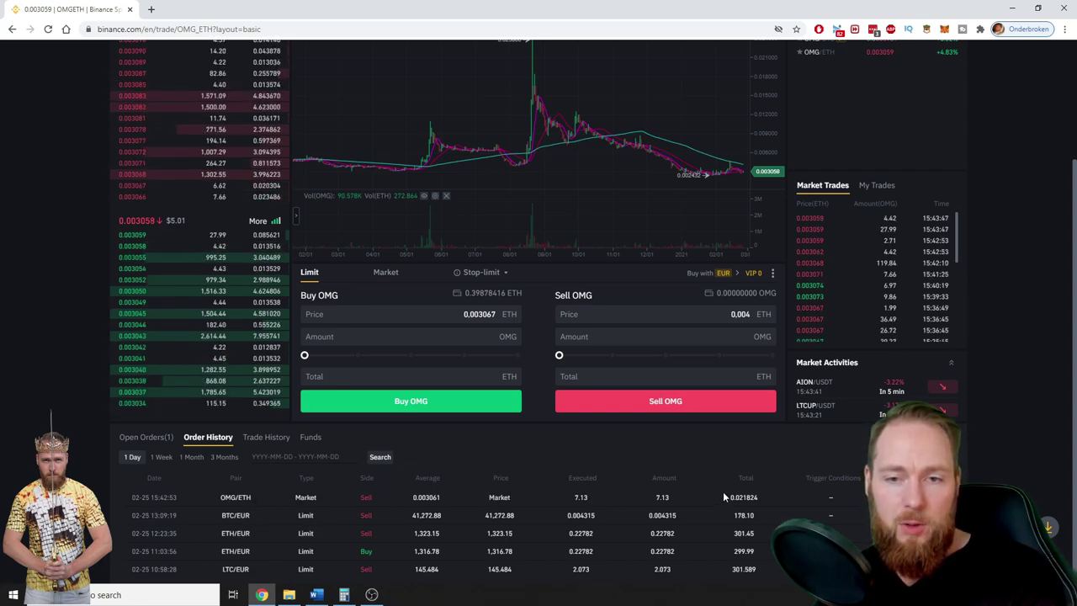
pyautogui.click(145, 437)
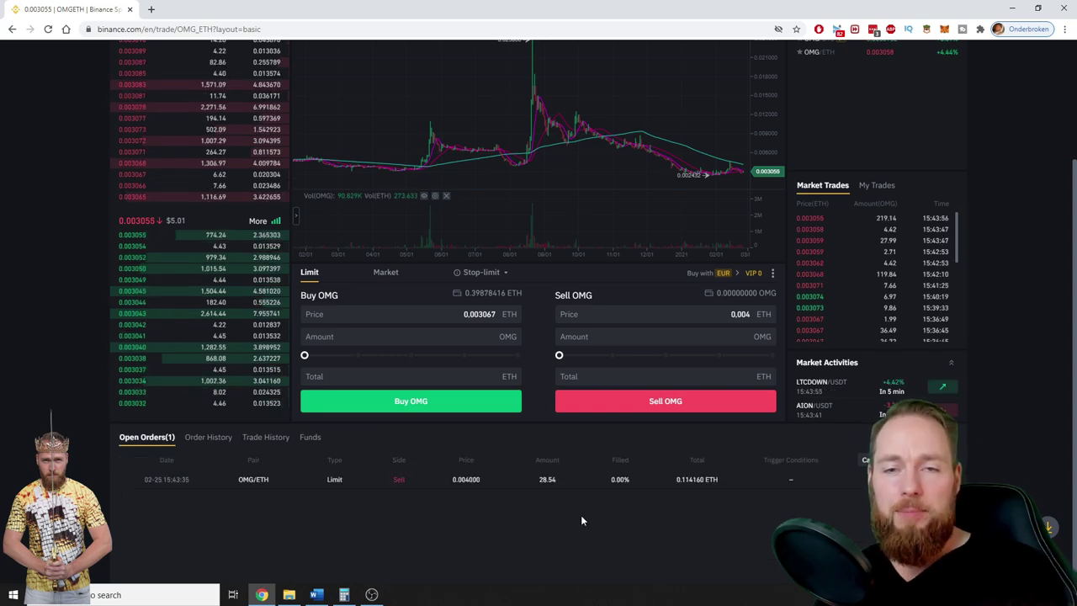
pyautogui.scroll(2, 580, 515)
pyautogui.doubleClick(816, 133)
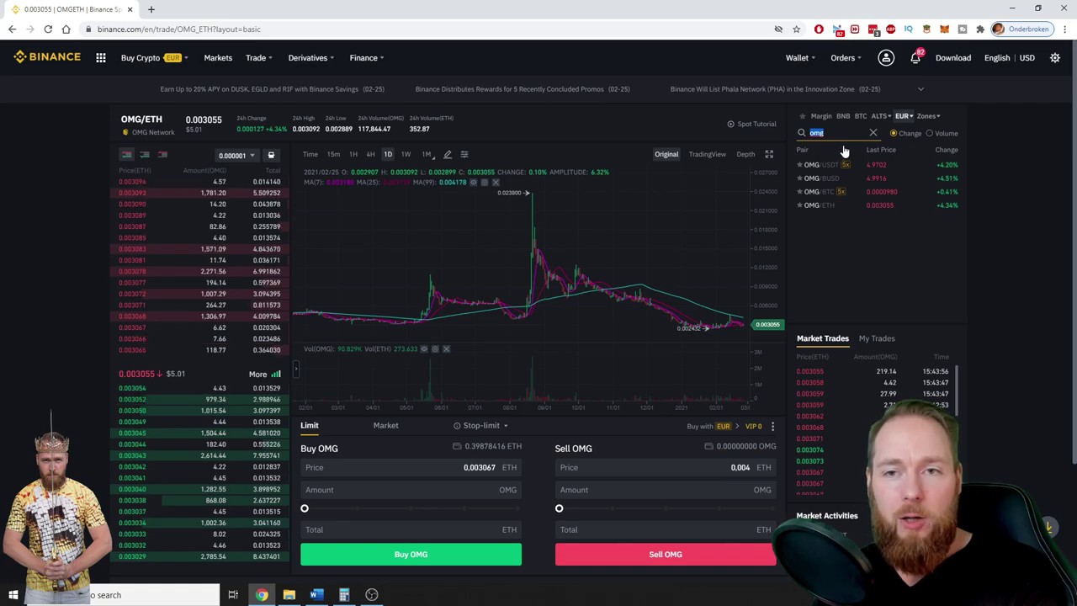
# Open the UFT/ETH pair via the 'uft' search and switch to market orders
pyautogui.write('uft')
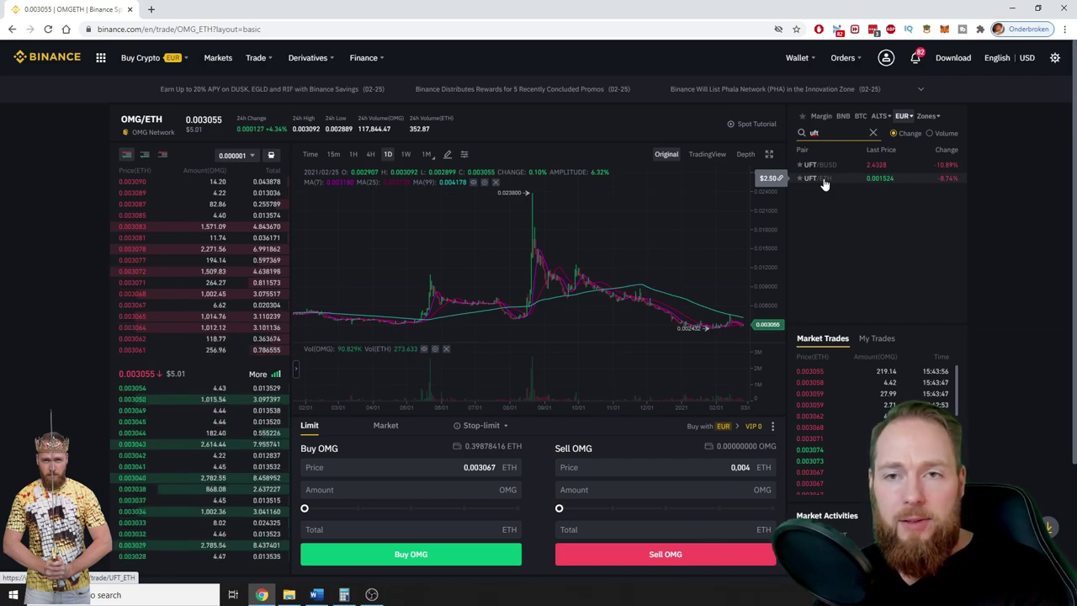
pyautogui.click(823, 180)
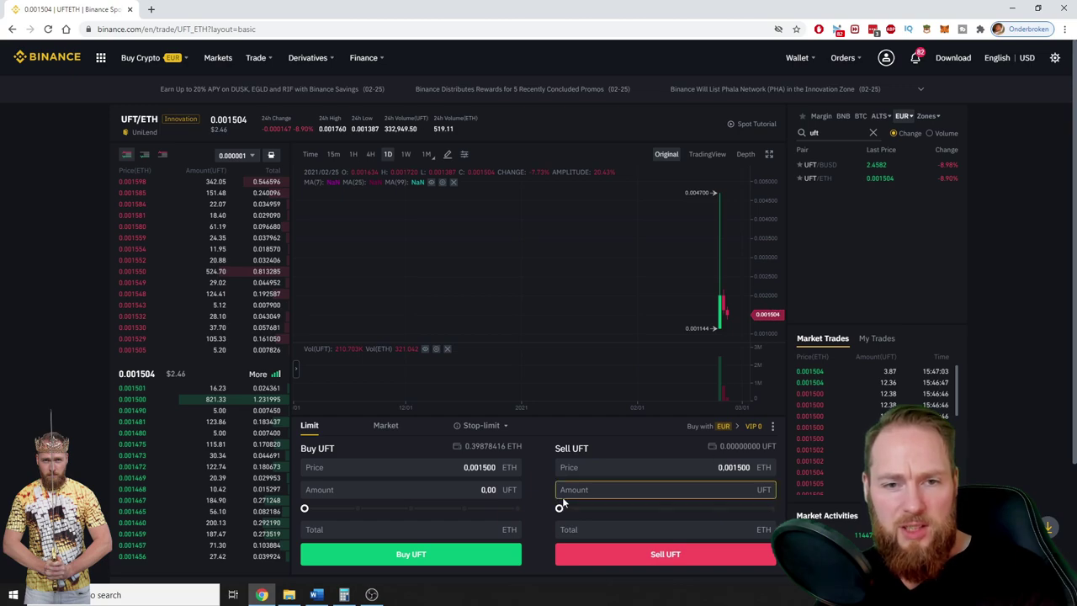
pyautogui.click(492, 467)
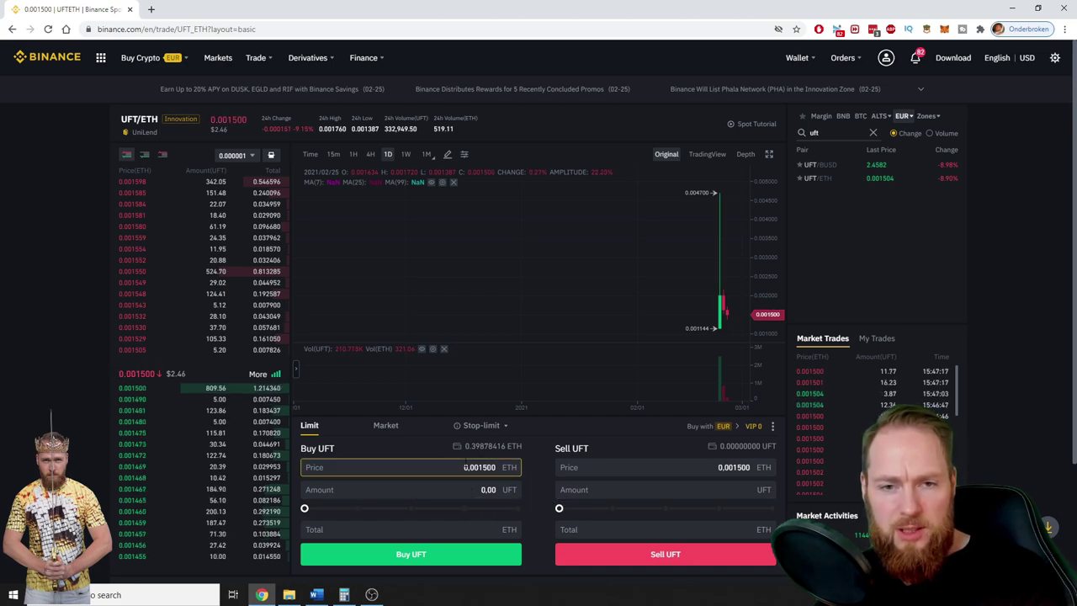
pyautogui.click(385, 426)
pyautogui.click(740, 536)
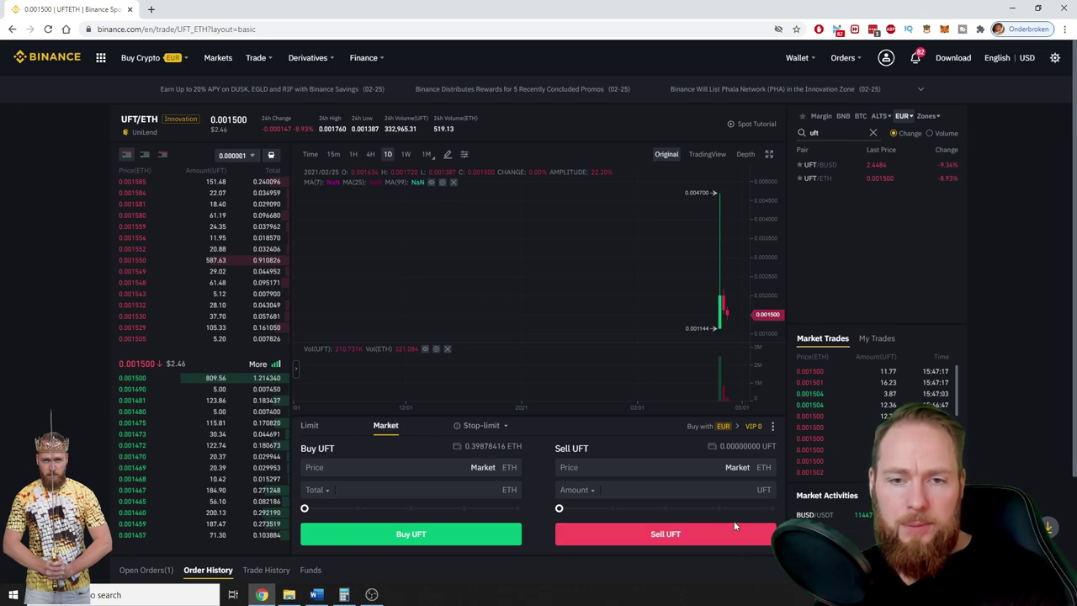
# Enter a 0.2 ETH Buy Total and place the market buy for UFT
pyautogui.click(464, 489)
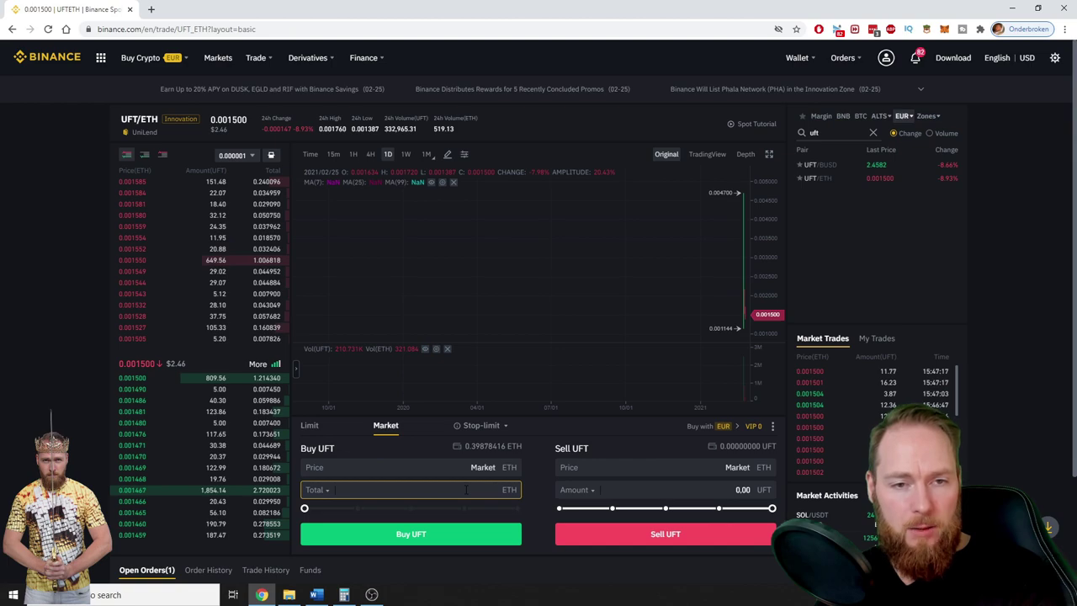
pyautogui.write('0')
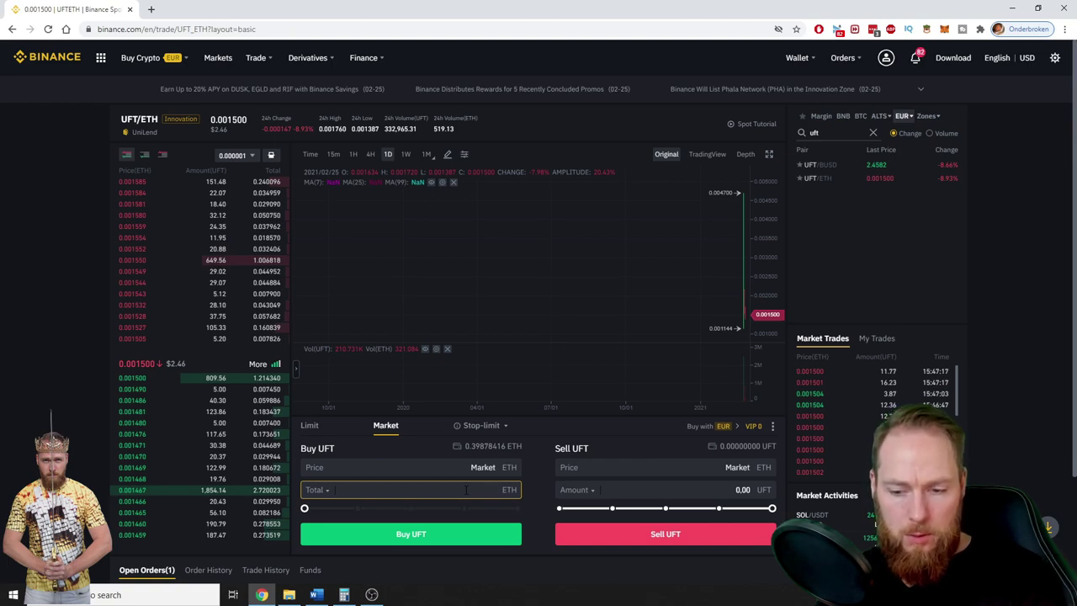
pyautogui.write('2')
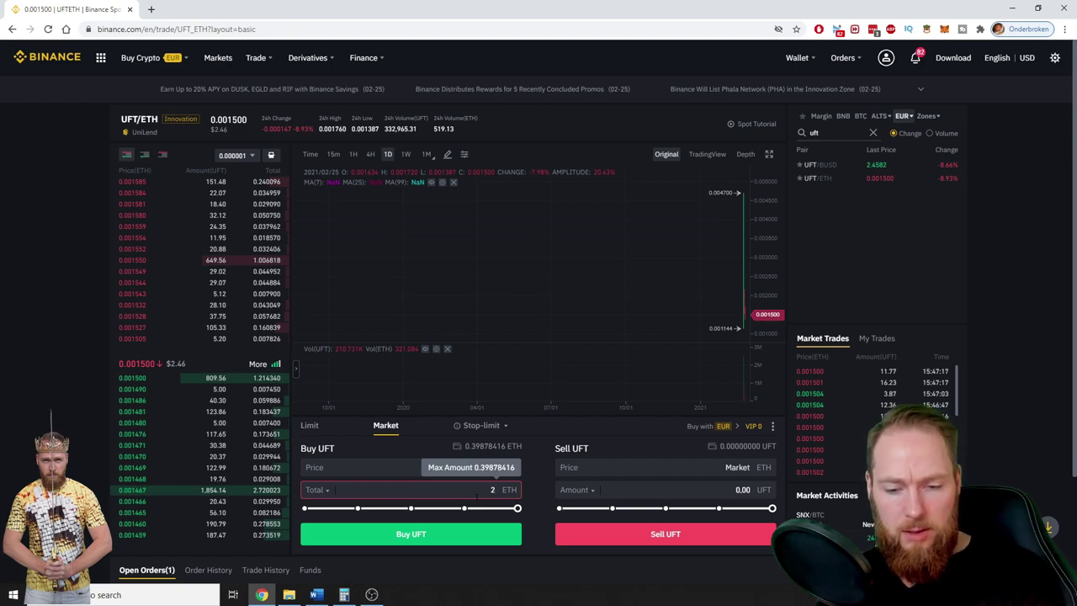
pyautogui.press('BackSpace')
pyautogui.write('0.2')
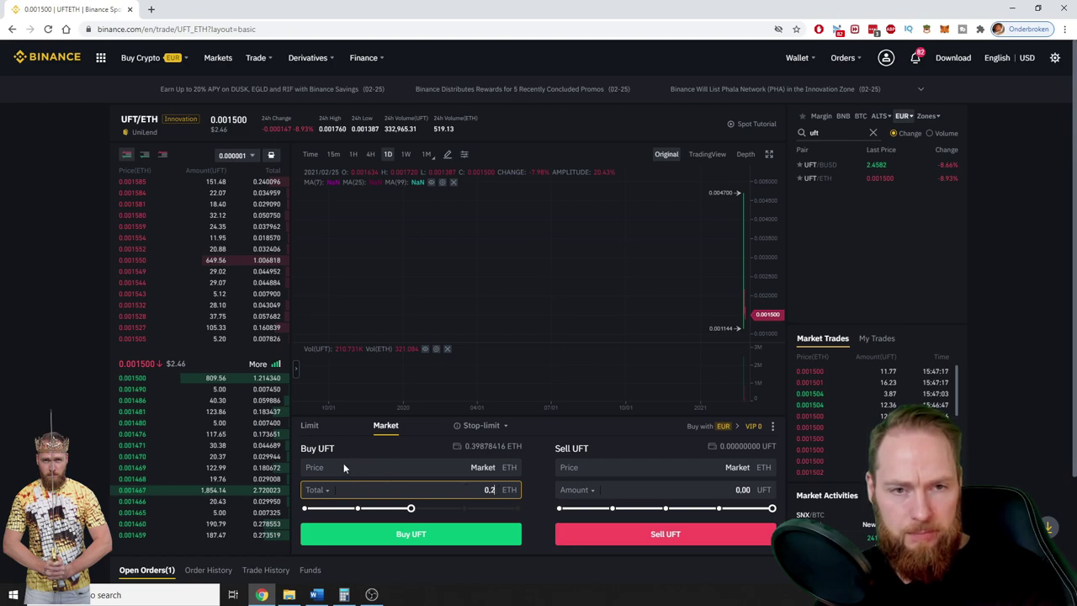
pyautogui.moveTo(300, 448); pyautogui.dragTo(344, 451)
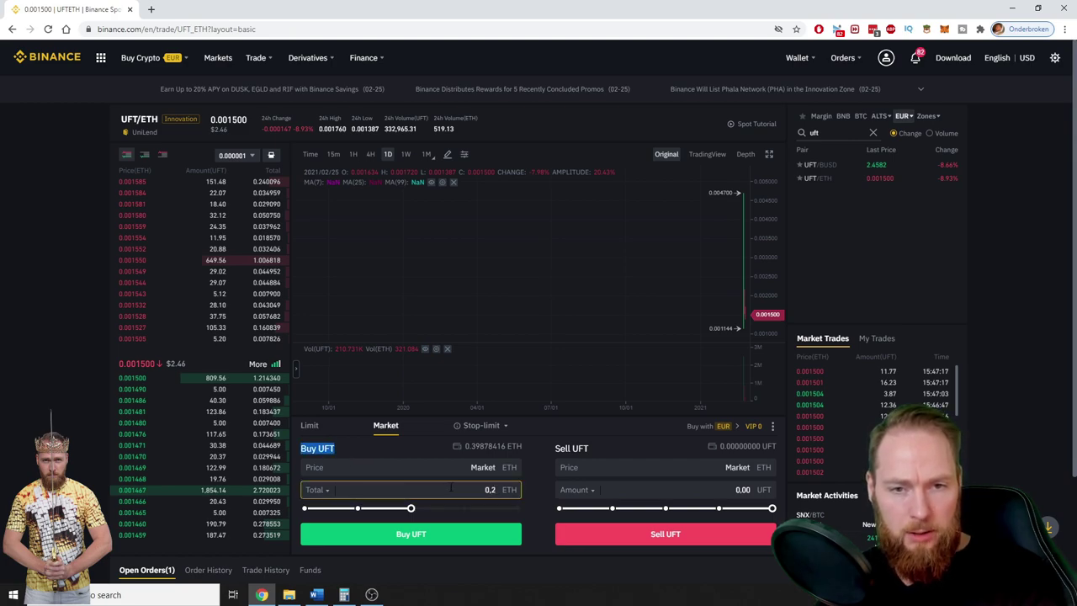
pyautogui.click(411, 540)
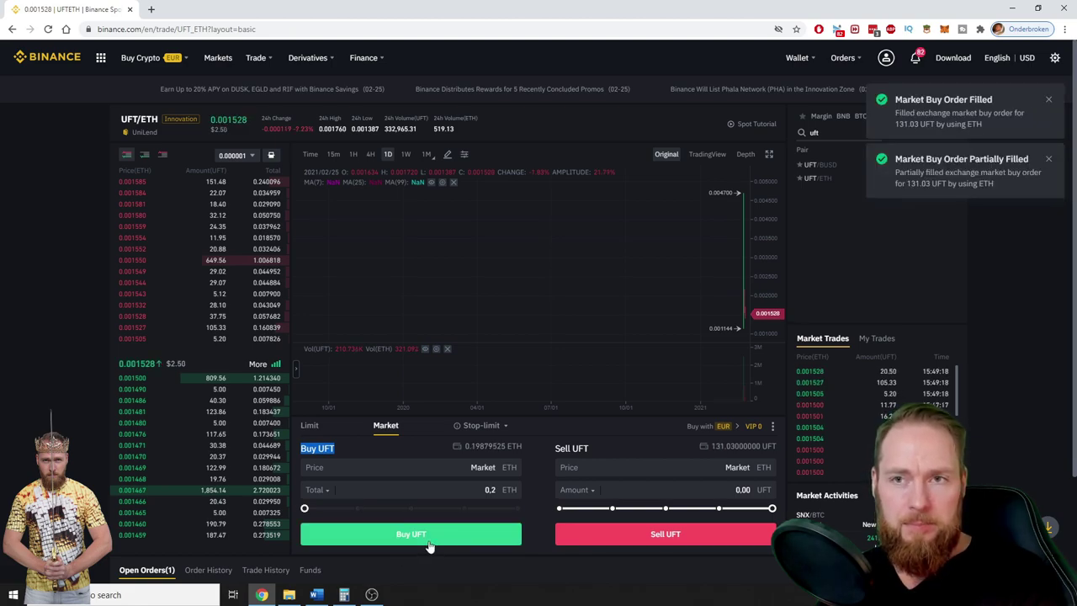